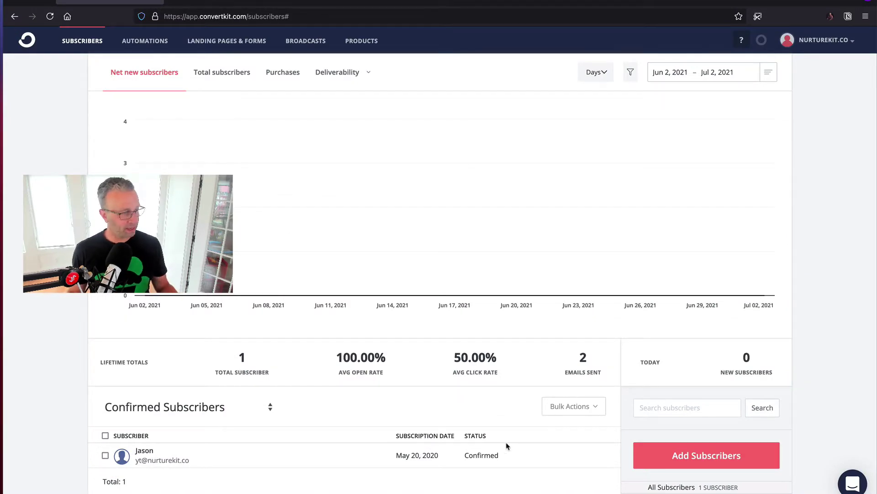
Step: Scroll down the Tags list to its end, past Visited - Contact Page
scroll(507, 446, down, 7)
scroll(506, 446, down, 7)
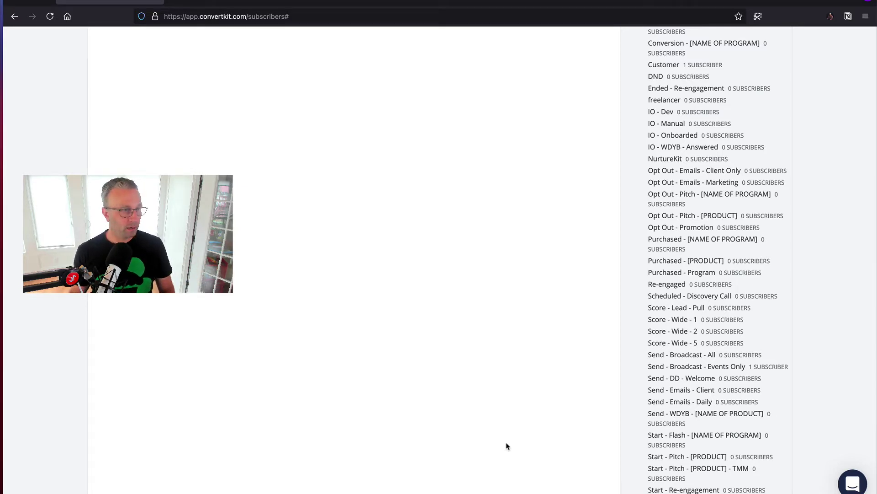
scroll(507, 446, down, 5)
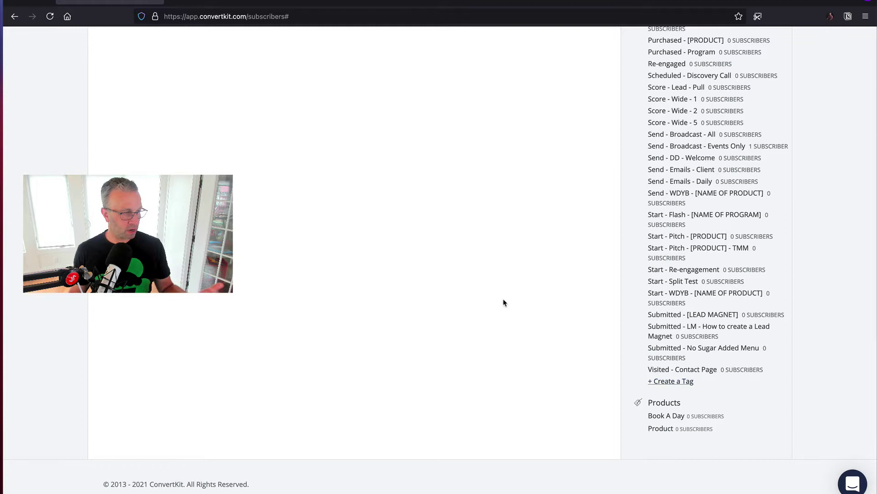
Step: Create and save a new tag named 'Clicked - Sales Page'
click(670, 382)
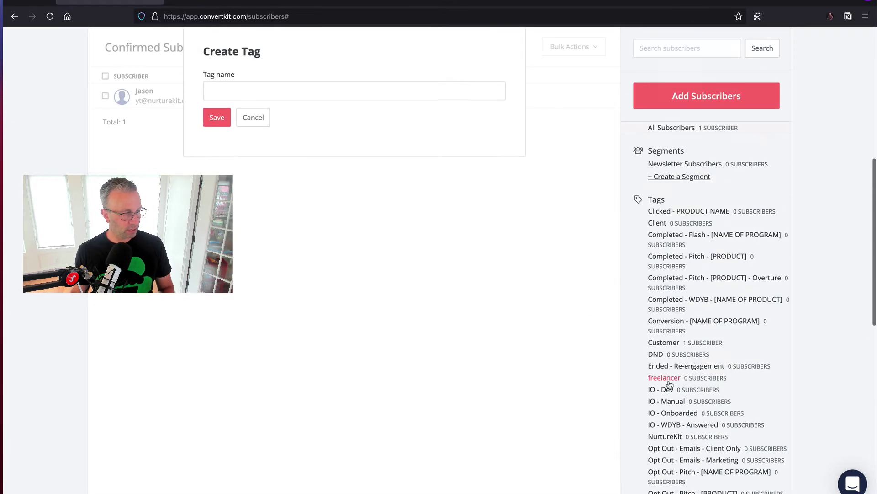
click(325, 93)
text(Clie)
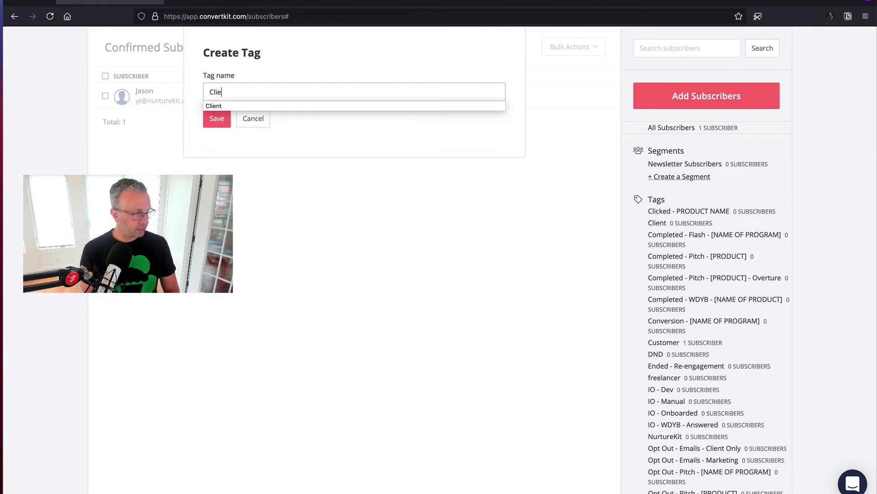
key(BackSpace)
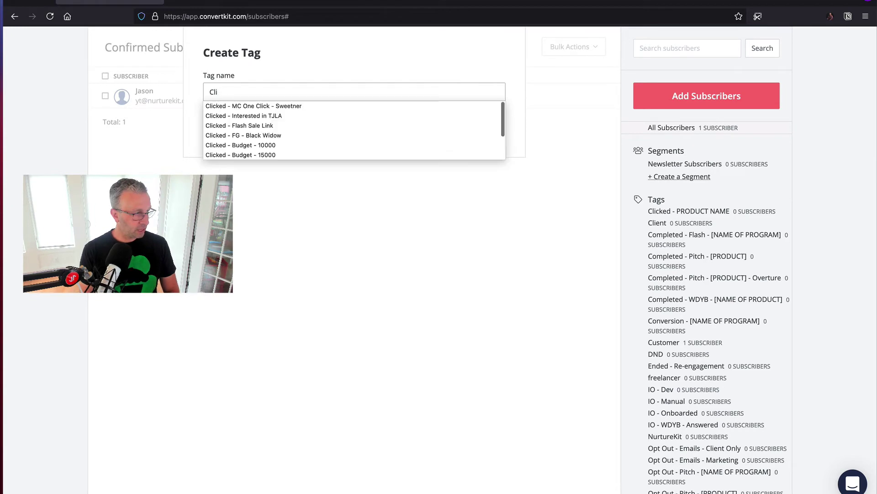
text(cked - Sales Page)
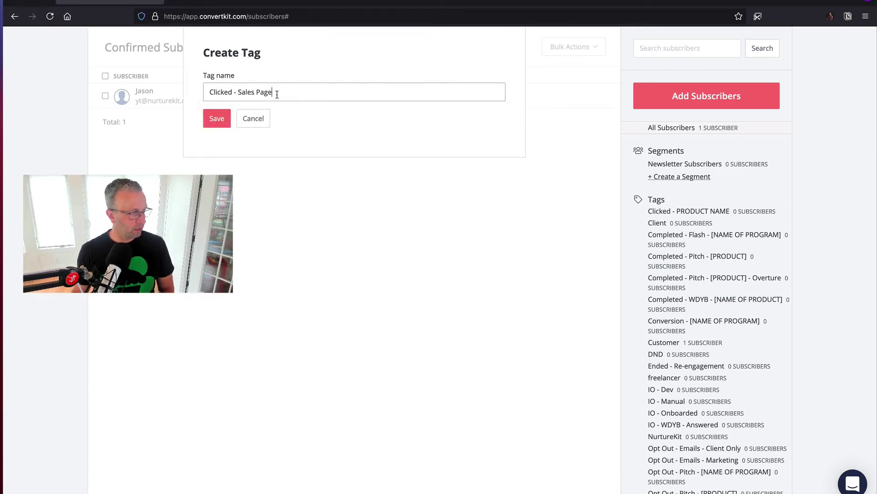
drag(274, 92, 191, 92)
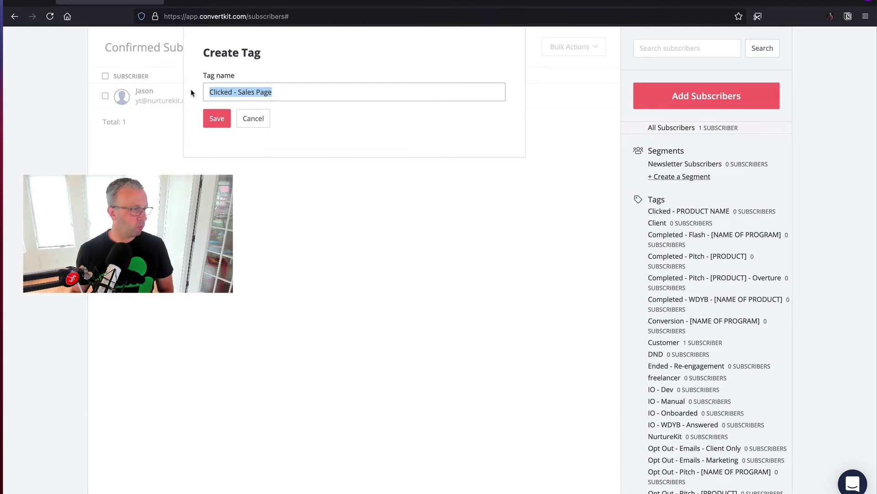
click(216, 92)
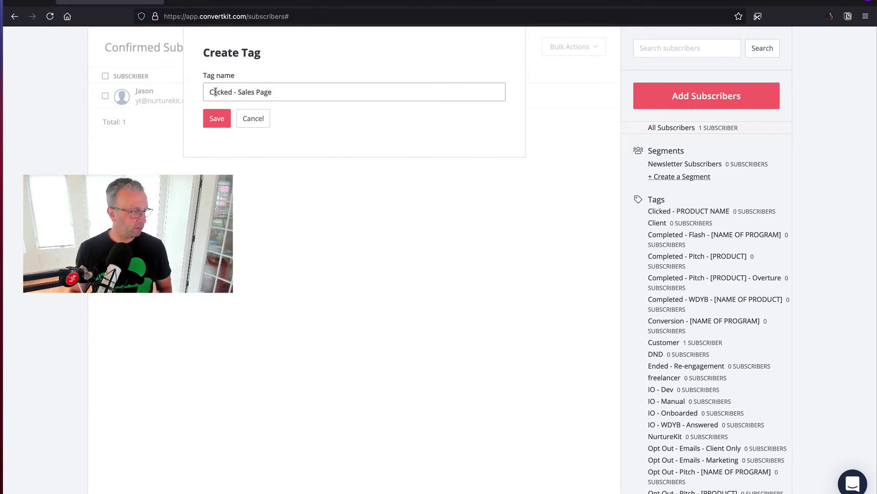
click(217, 119)
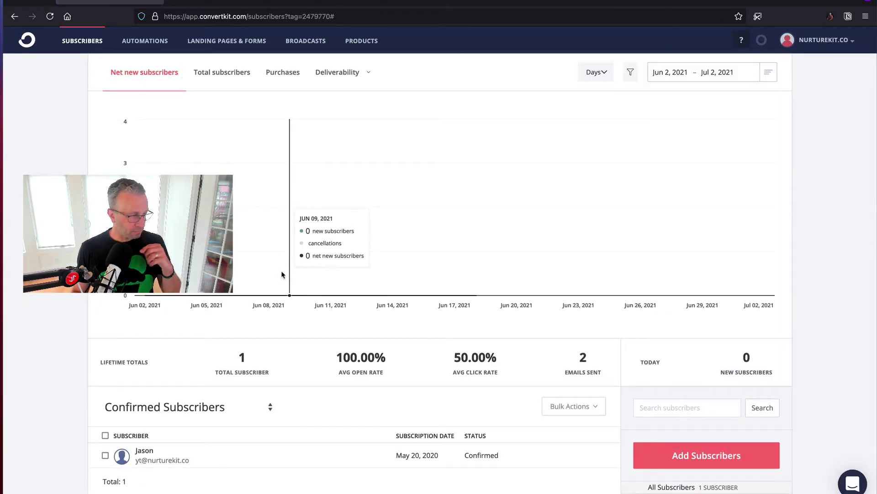
Step: Open the only subscriber's profile
scroll(282, 275, down, 10)
scroll(282, 274, up, 10)
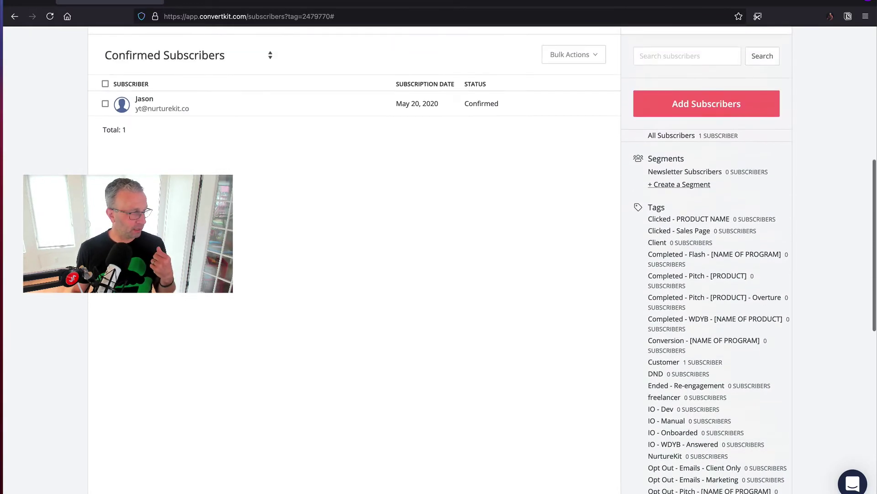
click(141, 94)
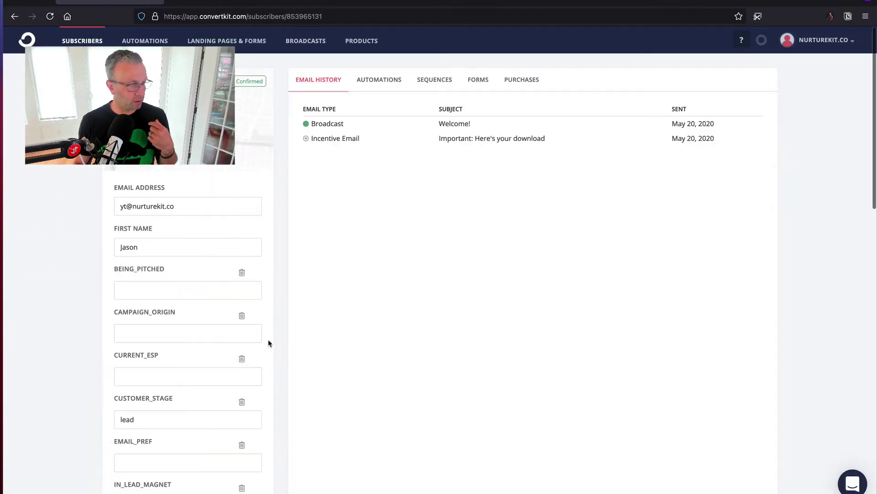
Step: Add the Clicked - Sales Page tag to the subscriber's TAGS
scroll(268, 342, down, 3)
scroll(269, 343, down, 1)
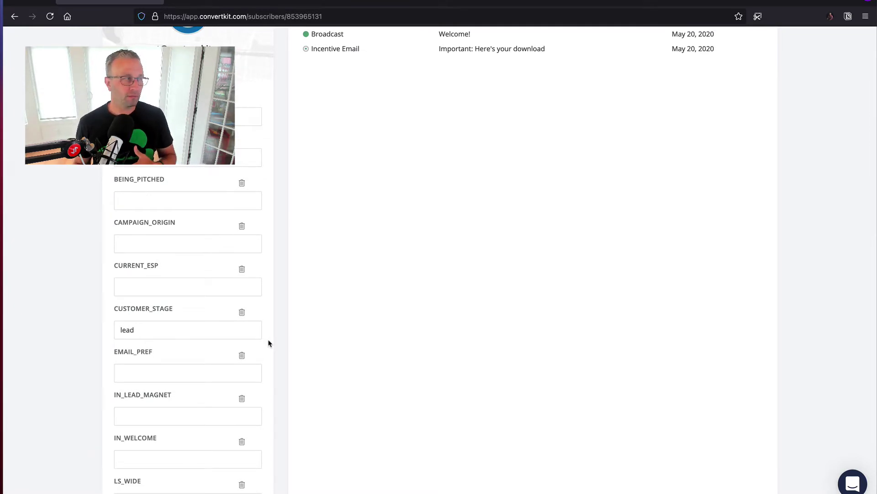
scroll(269, 343, down, 3)
scroll(268, 342, down, 20)
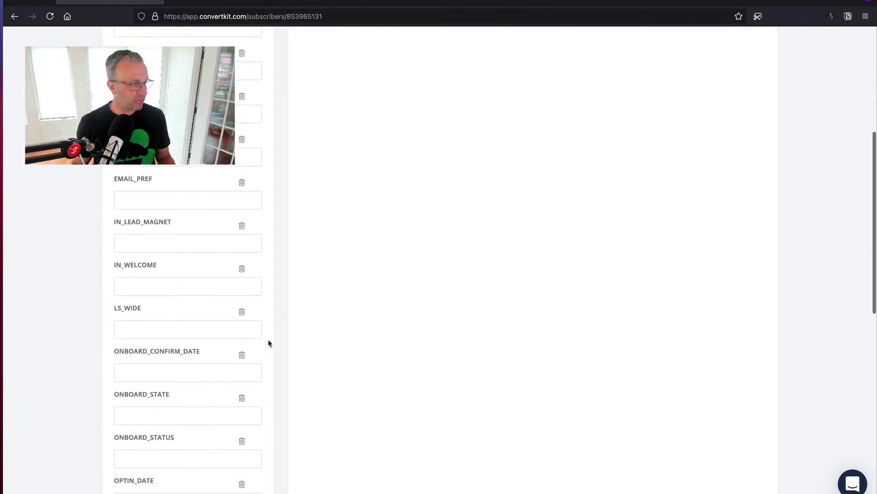
click(247, 349)
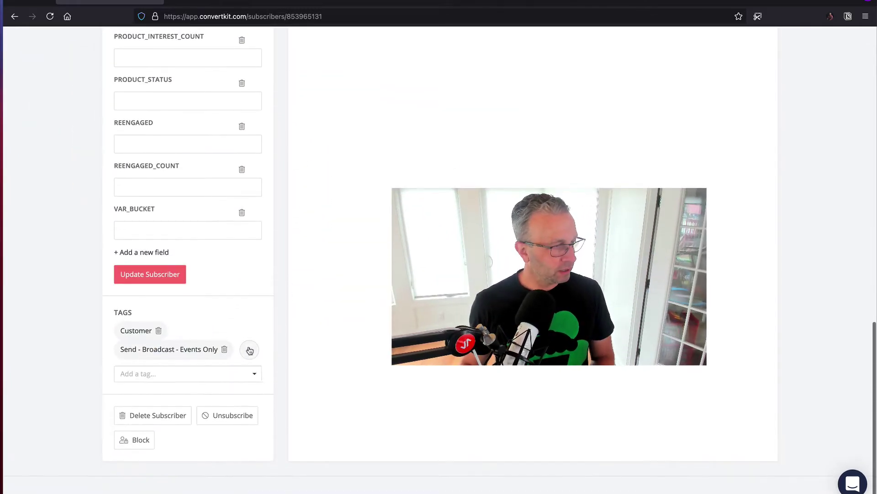
click(191, 373)
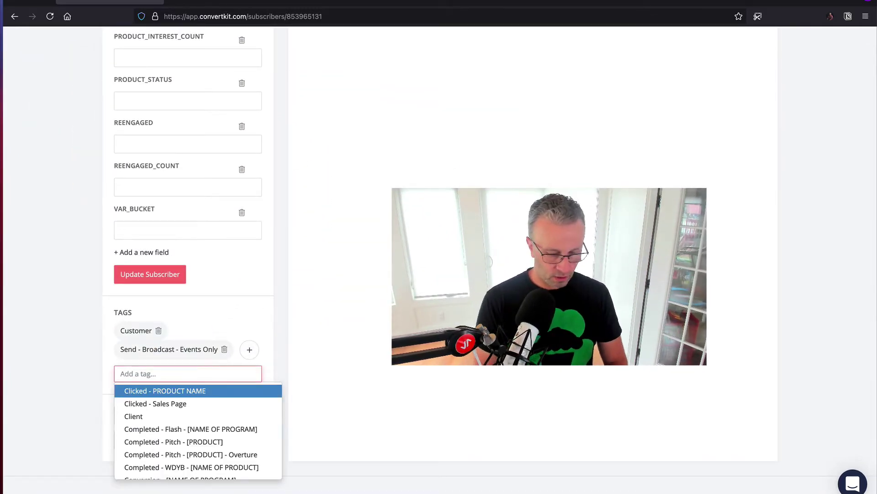
text(Clicke)
click(182, 403)
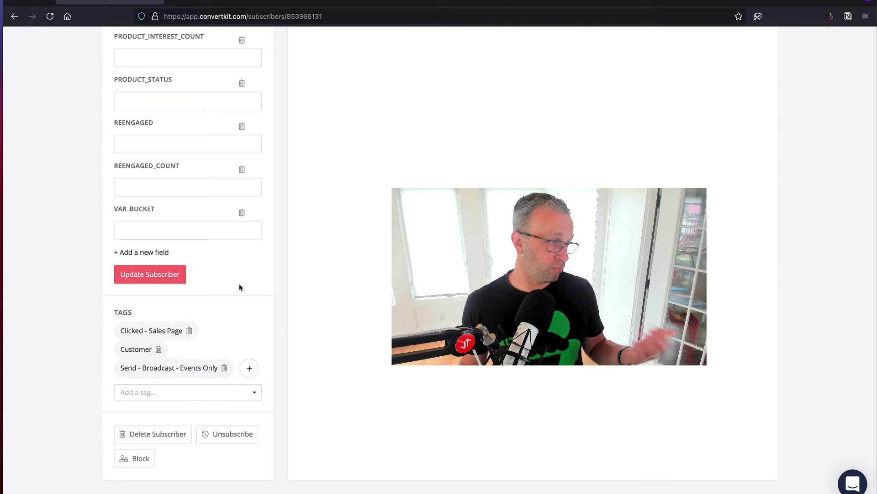
scroll(314, 295, up, 3)
Step: Start a new segment and enter 'Hot Leads' as its name
scroll(314, 295, up, 10)
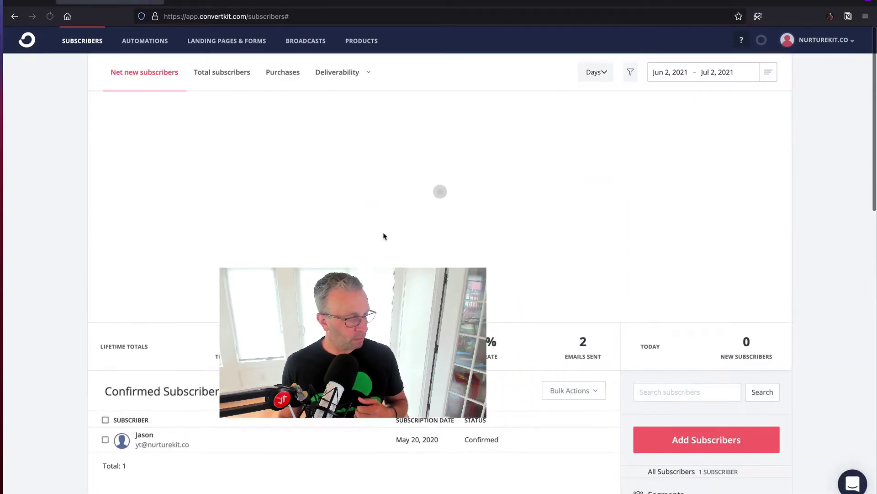
scroll(778, 397, down, 3)
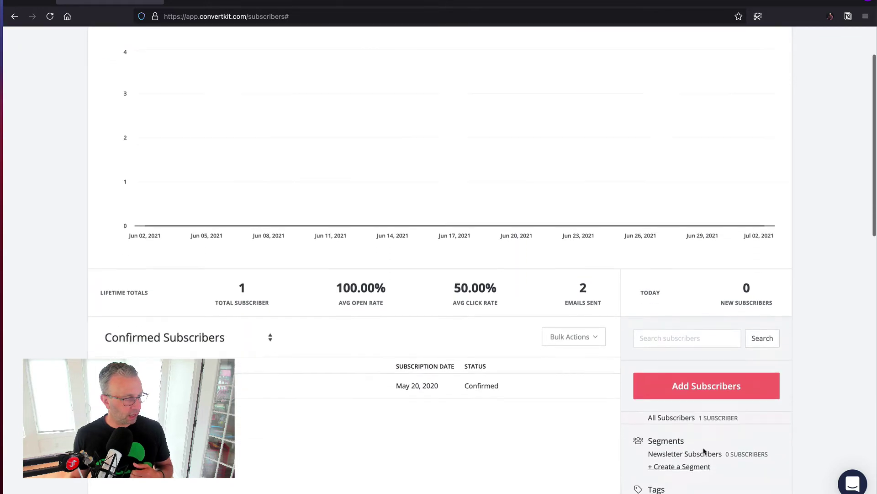
click(686, 467)
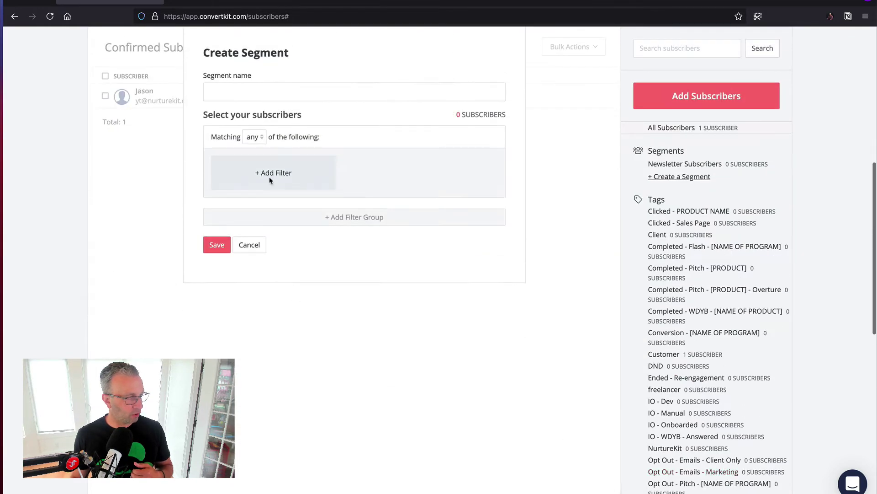
click(274, 92)
text(Hot Leads)
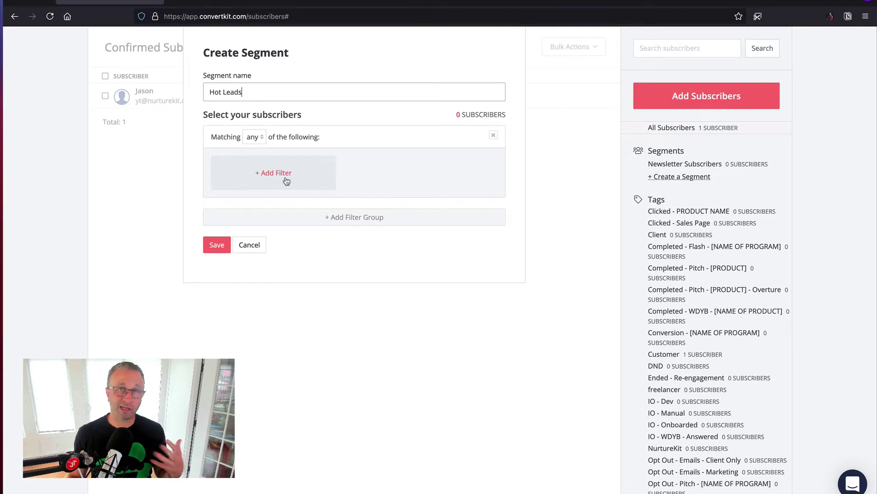
Step: Add a tag filter for Clicked - Sales Page to the segment
click(286, 181)
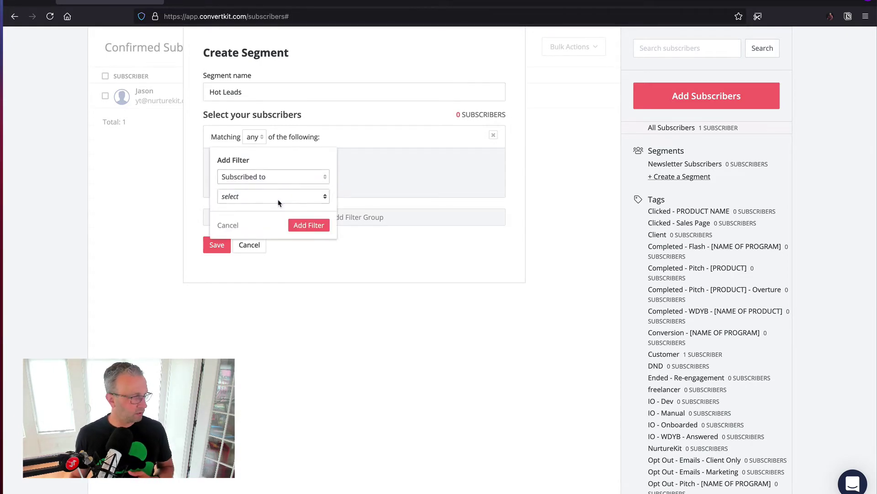
click(278, 200)
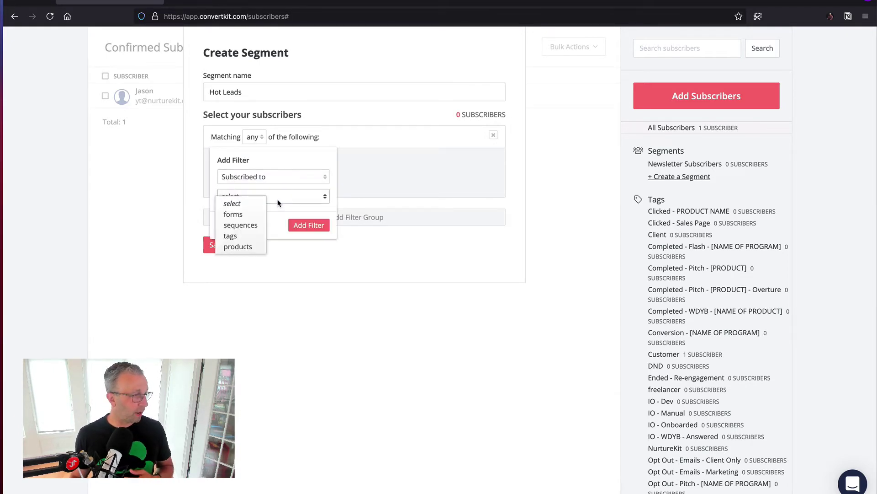
click(247, 236)
click(251, 217)
text(Clic)
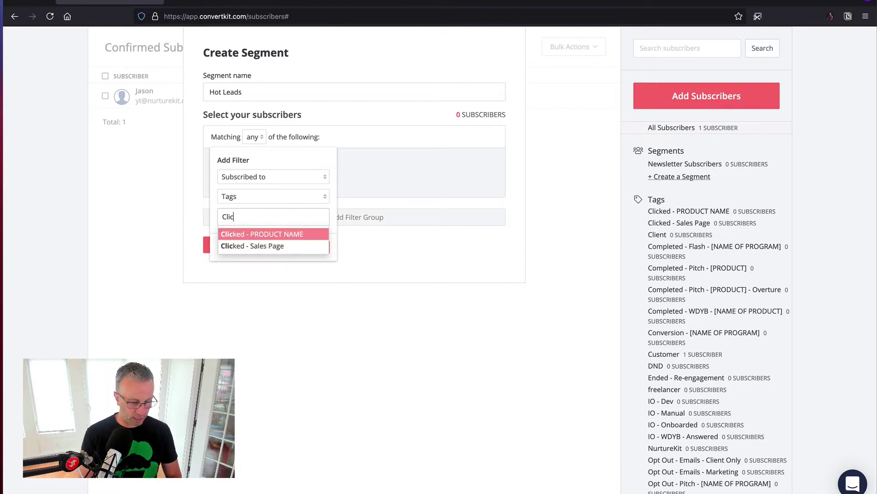
text(ke)
click(237, 245)
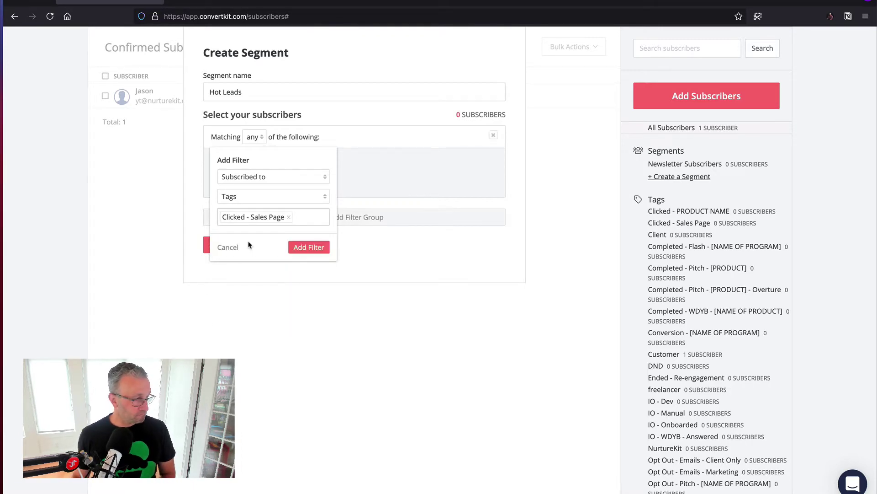
click(292, 247)
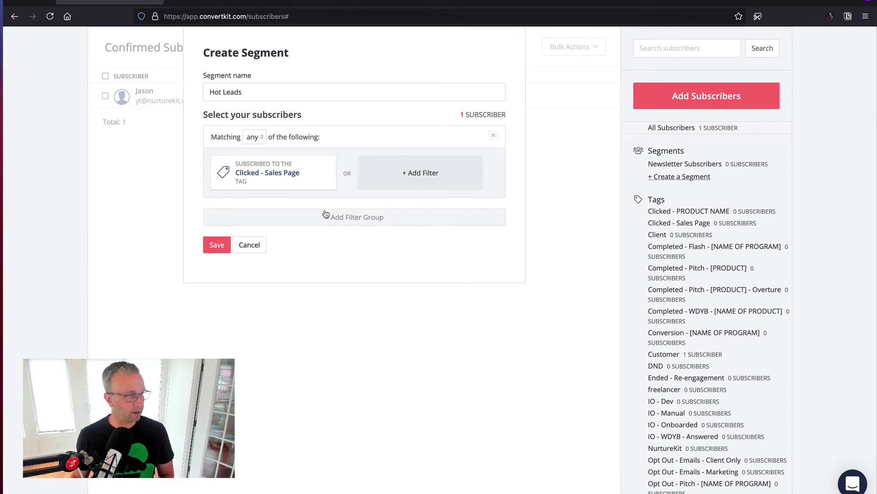
Step: Add a second tag filter for Visited - Contact Page
click(407, 170)
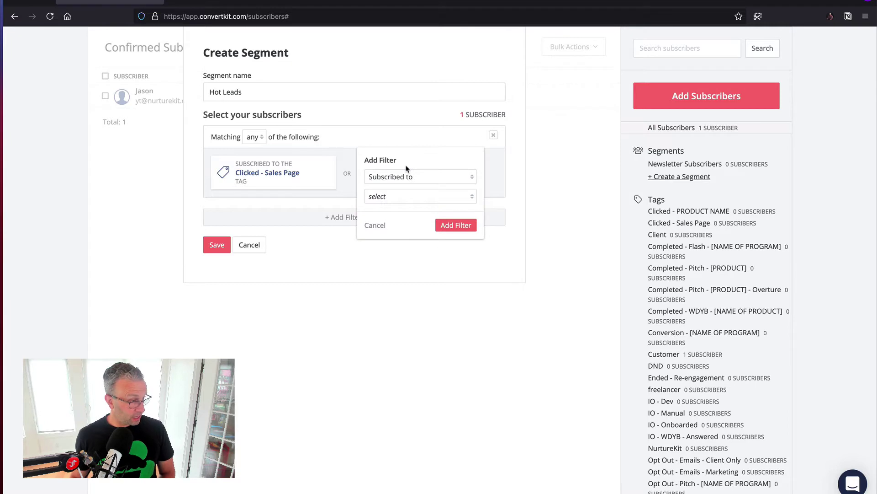
click(406, 195)
click(386, 232)
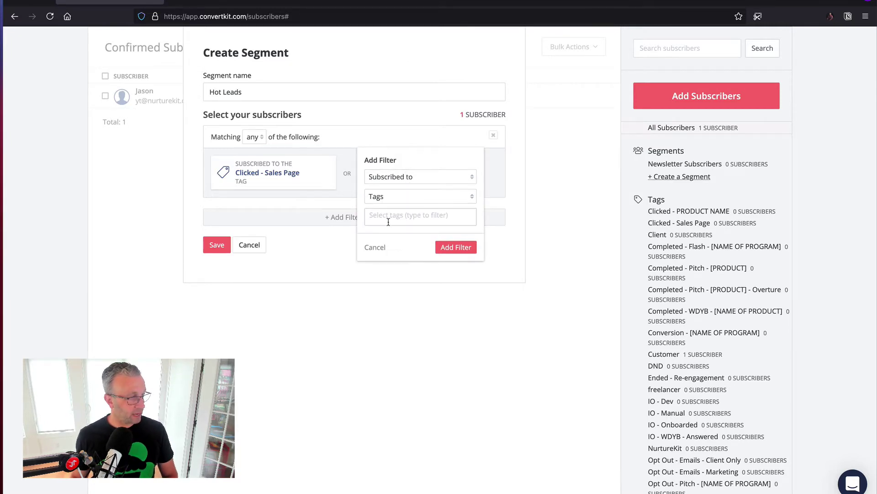
click(388, 222)
text(Visi)
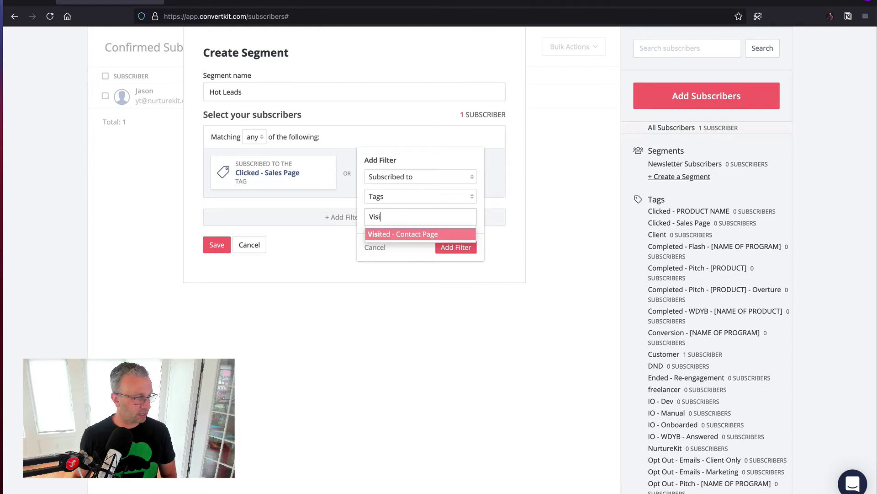
key(Return)
key(Return)
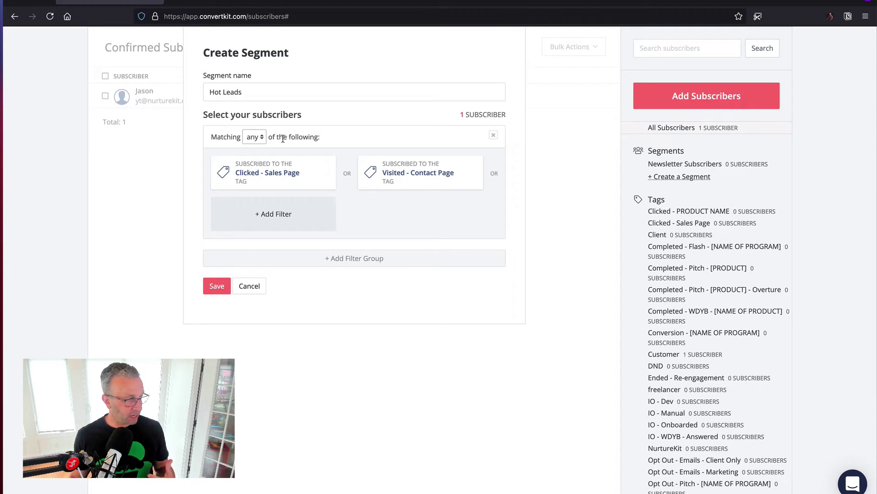
mouse_move(274, 169)
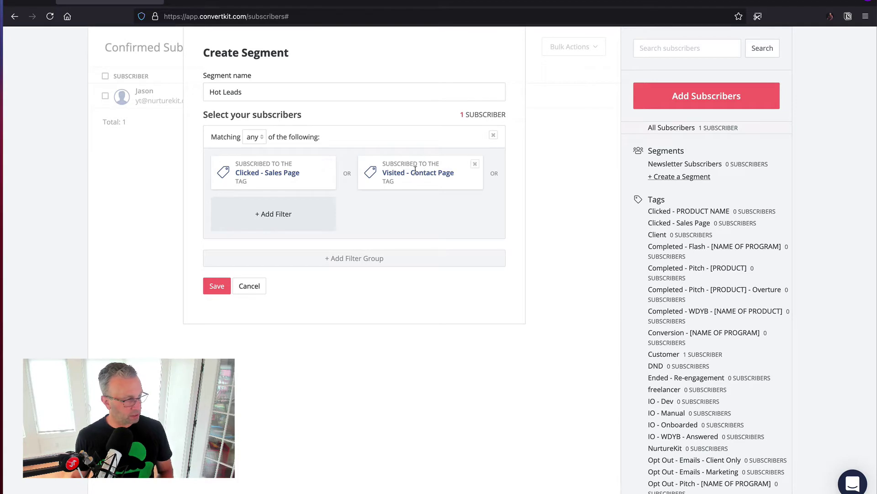
click(256, 137)
click(252, 152)
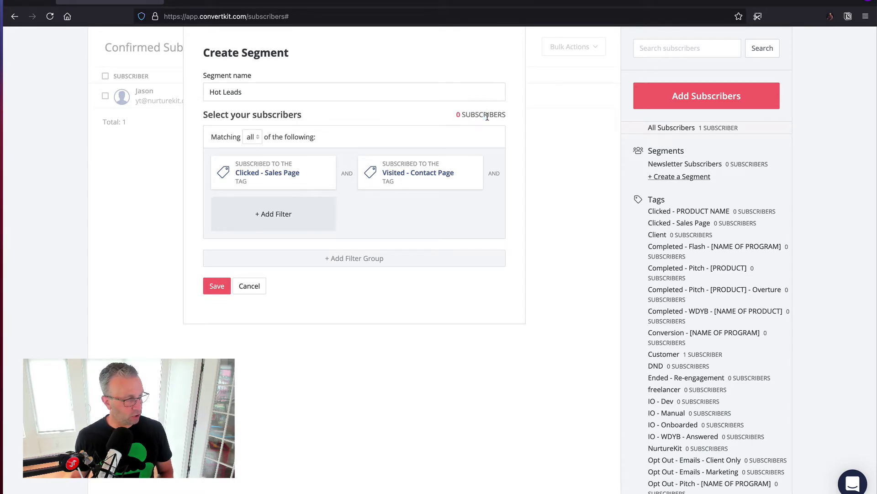
click(251, 137)
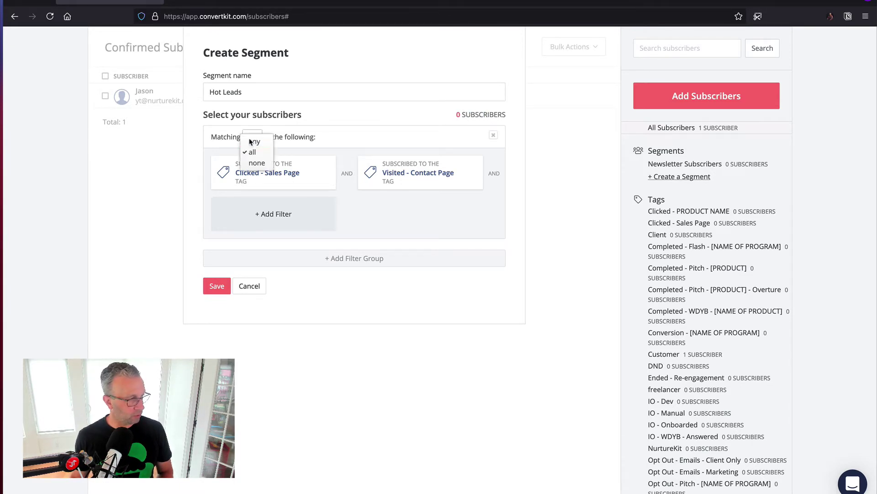
click(252, 164)
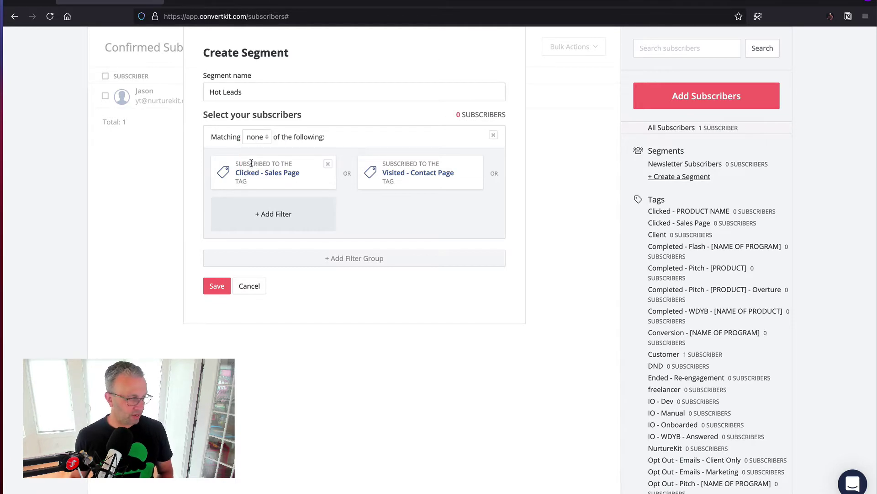
click(255, 137)
click(256, 145)
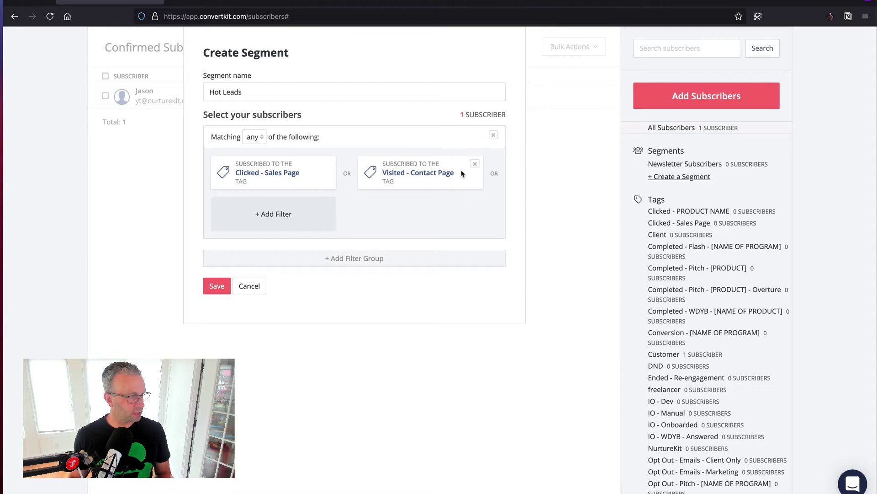
Step: Save the Hot Leads segment, then reopen it from the sidebar for editing
click(218, 286)
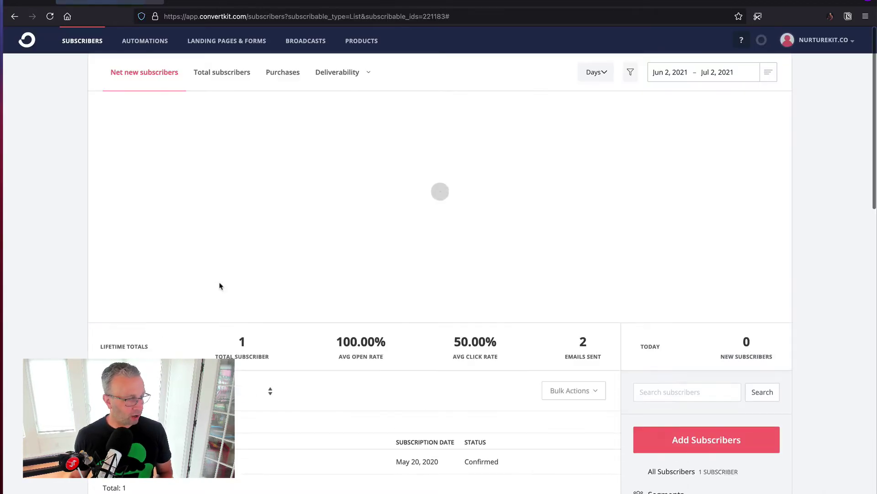
scroll(493, 391, down, 3)
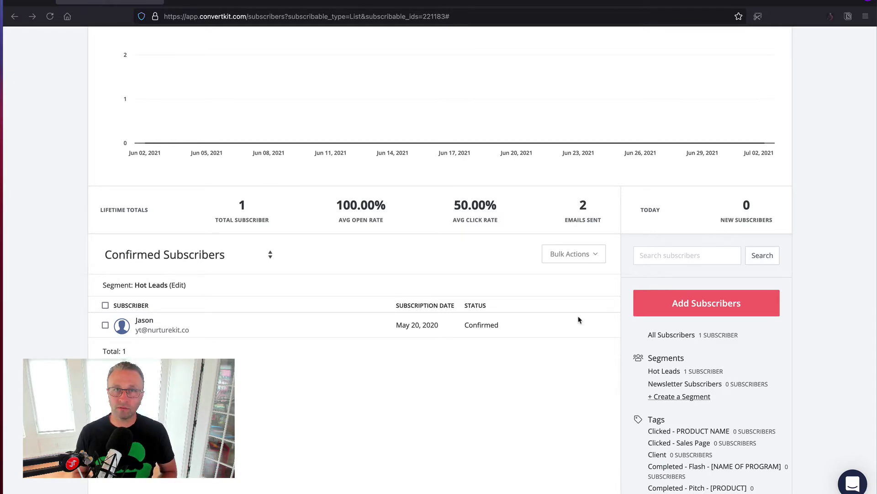
click(667, 372)
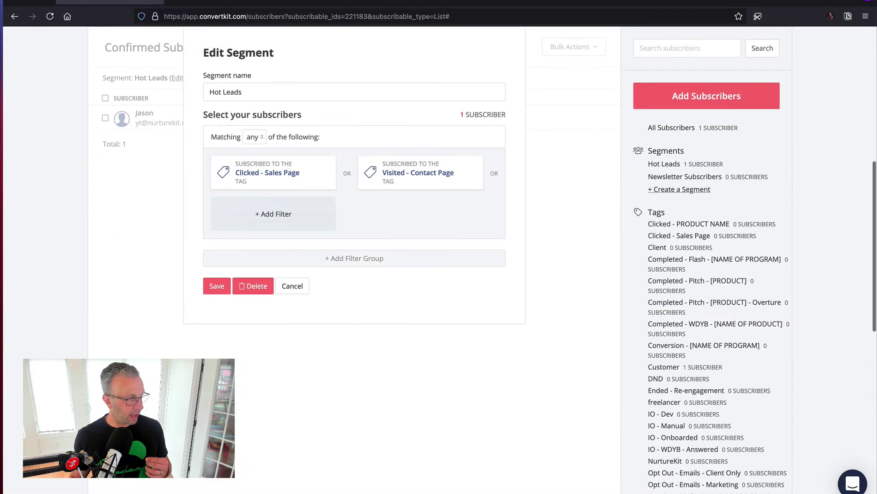
Step: Discard an extra filter and close the Hot Leads editor without changes
click(283, 215)
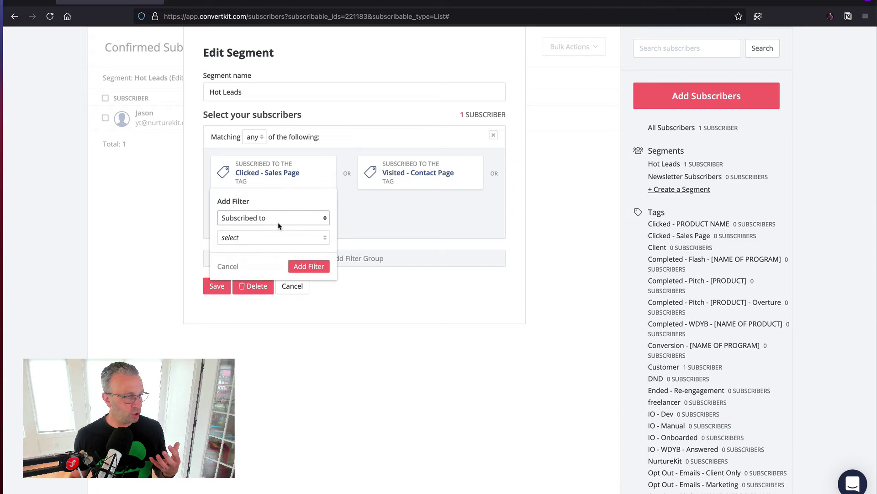
click(223, 266)
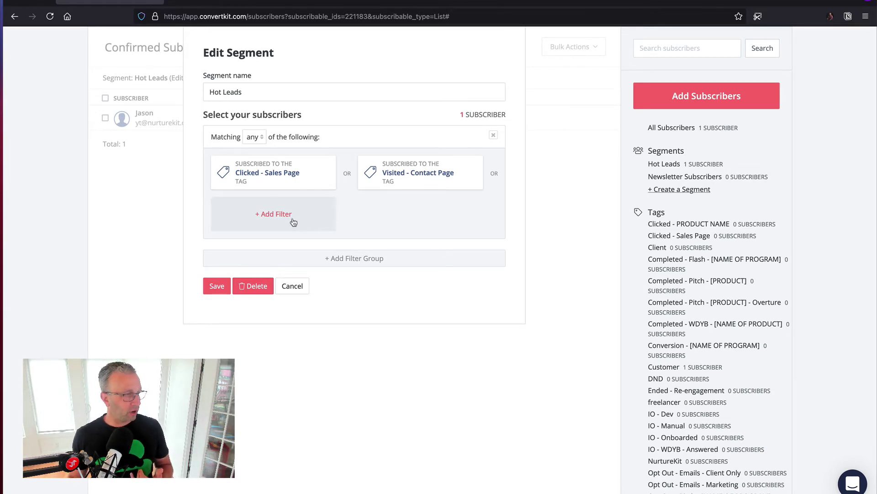
click(259, 92)
triple_click(209, 93)
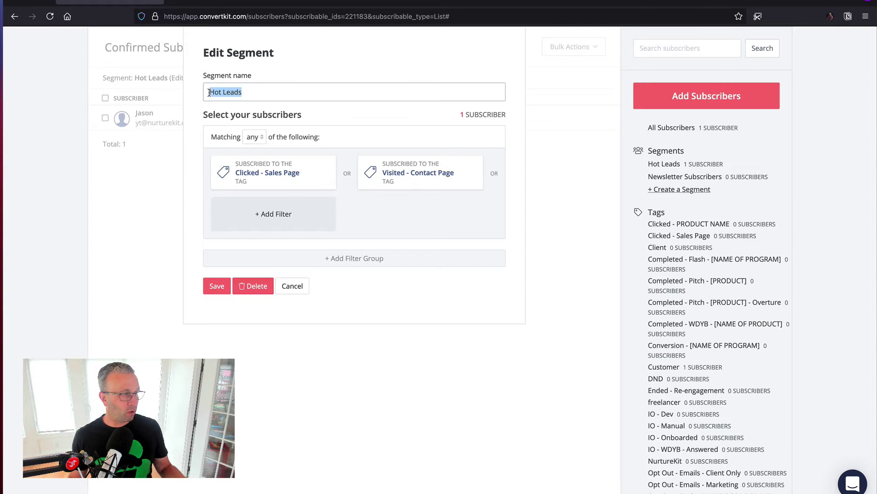
click(292, 286)
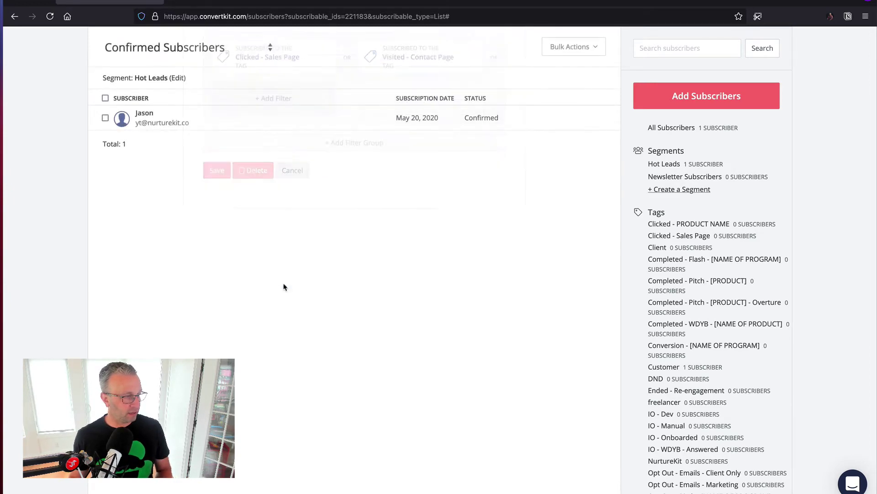
scroll(284, 286, up, 10)
scroll(607, 209, down, 10)
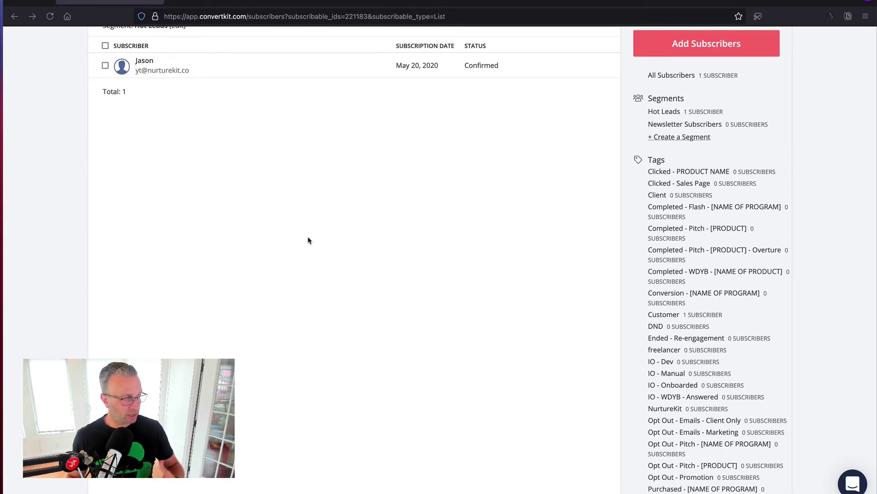
scroll(308, 199, up, 5)
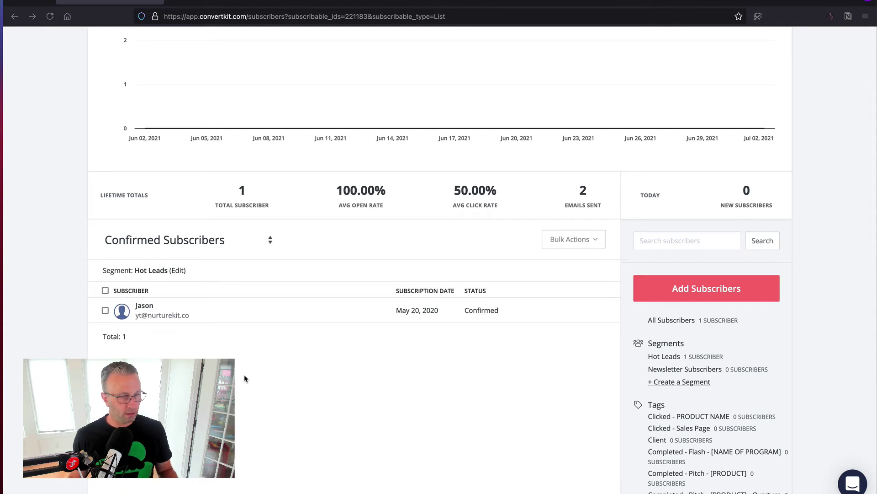
scroll(245, 378, down, 3)
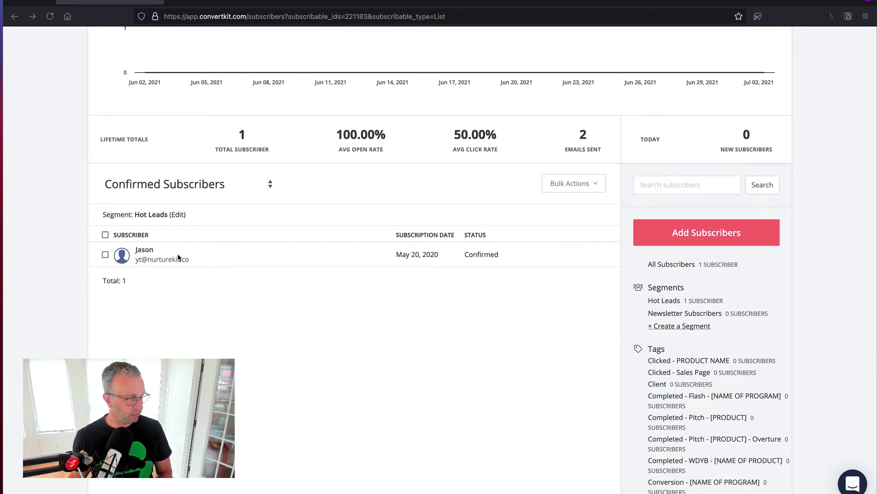
Step: Append ': Active' to the segment name, making it 'Hot Leads: Active', and save
click(179, 215)
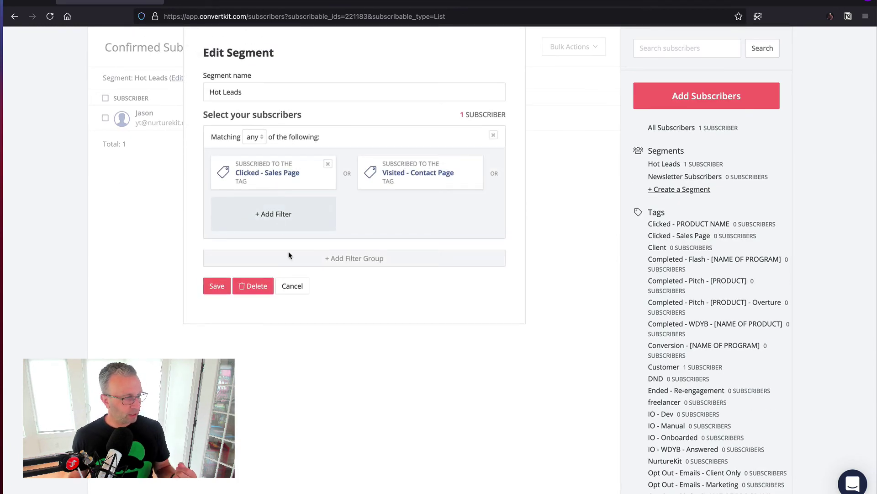
click(284, 93)
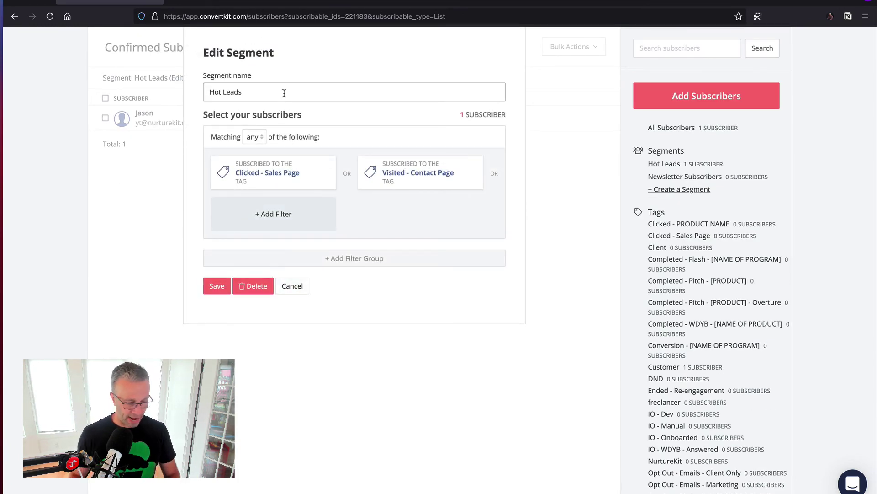
text(: A)
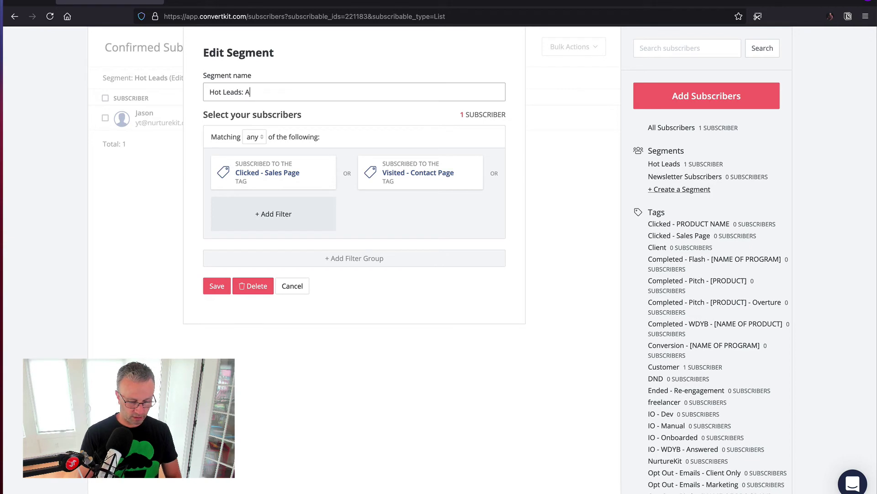
text(ctive)
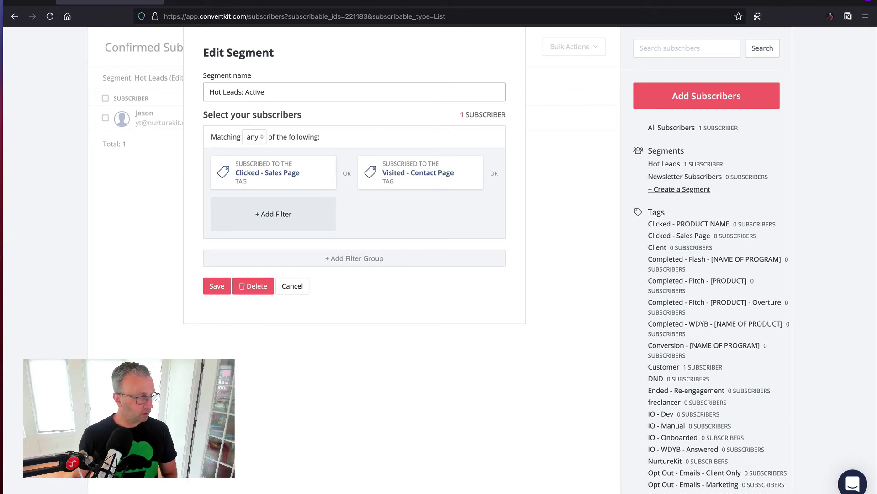
click(215, 285)
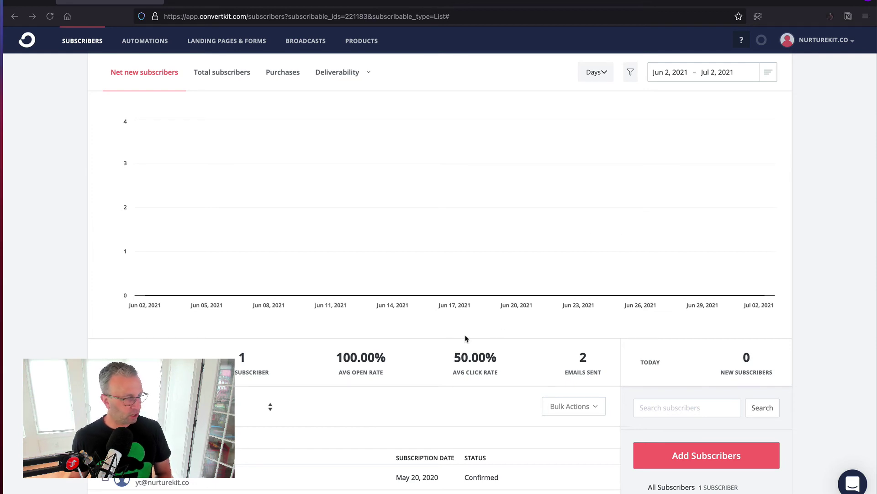
scroll(397, 401, down, 3)
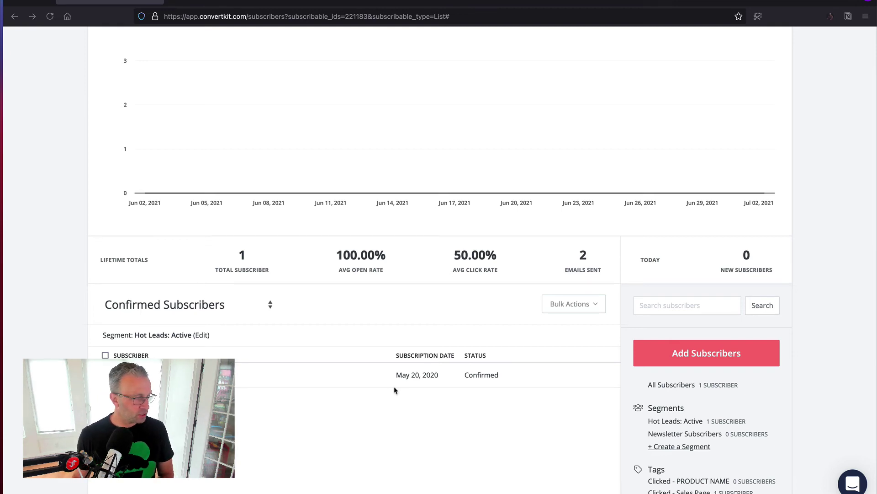
Step: Reopen Hot Leads: Active and save it with the Clicked - Sales Page filter
click(201, 335)
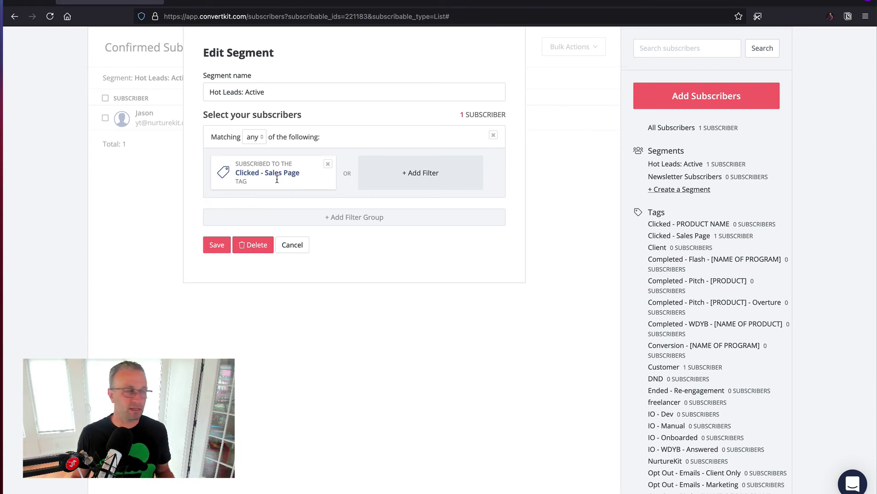
click(209, 249)
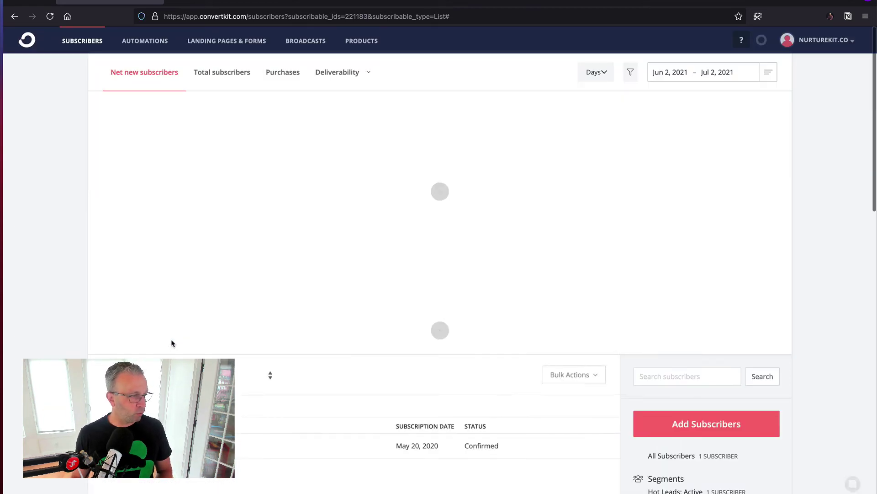